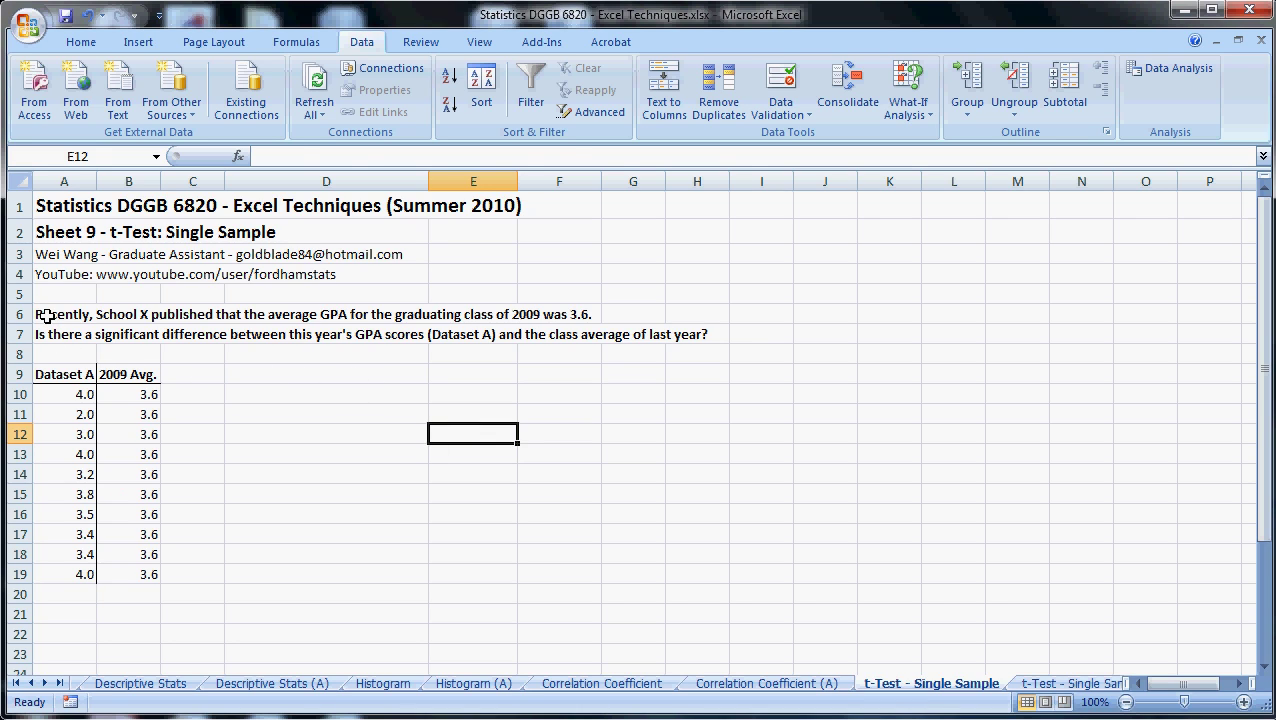
- Highlight the GPA problem statement and the Dataset A and 2009 Avg. data columns
{"action": "left_click_drag", "start_coordinate": [47, 316], "coordinate": [700, 330]}
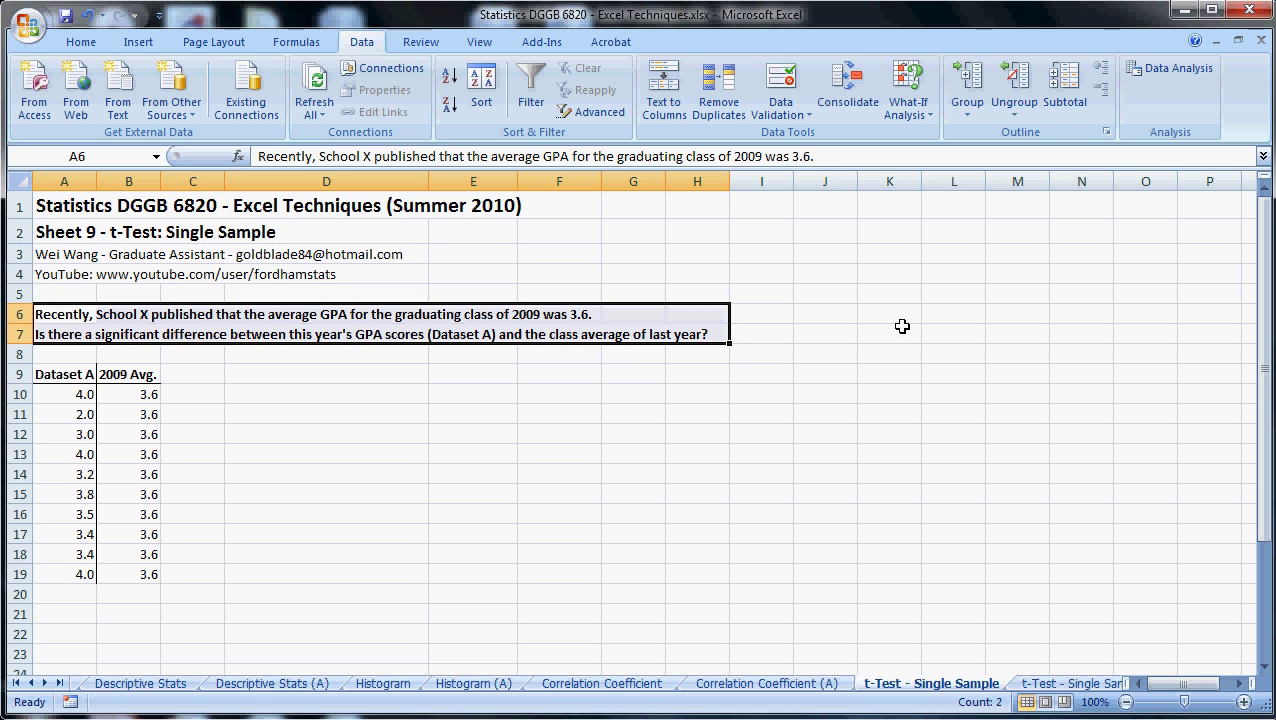
{"action": "left_click", "coordinate": [57, 371]}
{"action": "left_click_drag", "start_coordinate": [57, 371], "coordinate": [58, 574]}
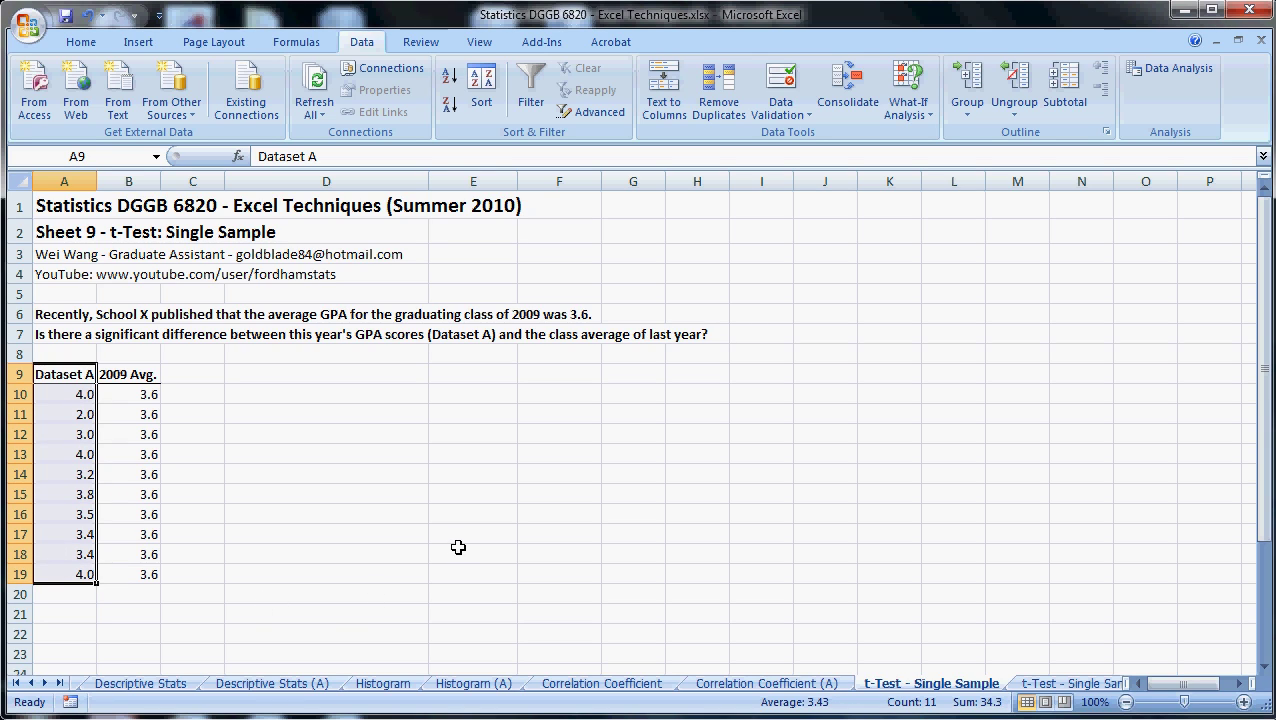
{"action": "left_click_drag", "start_coordinate": [148, 373], "coordinate": [153, 590]}
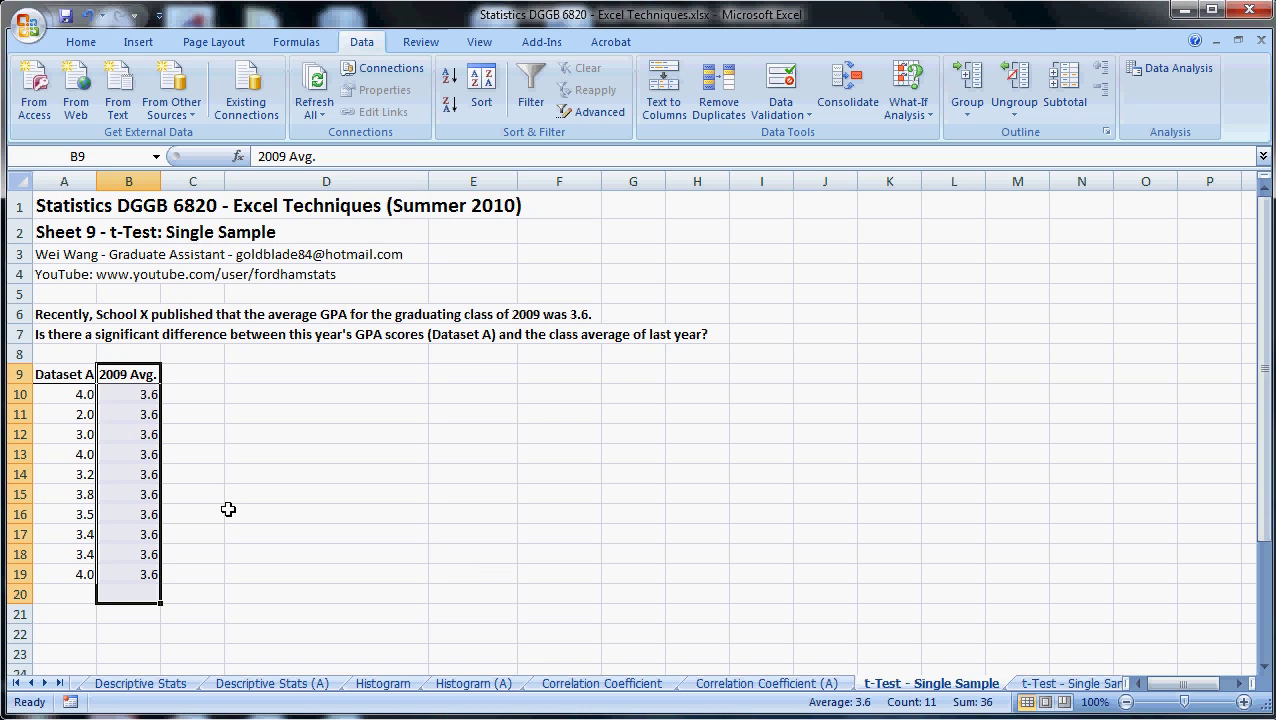
{"action": "left_click", "coordinate": [119, 396]}
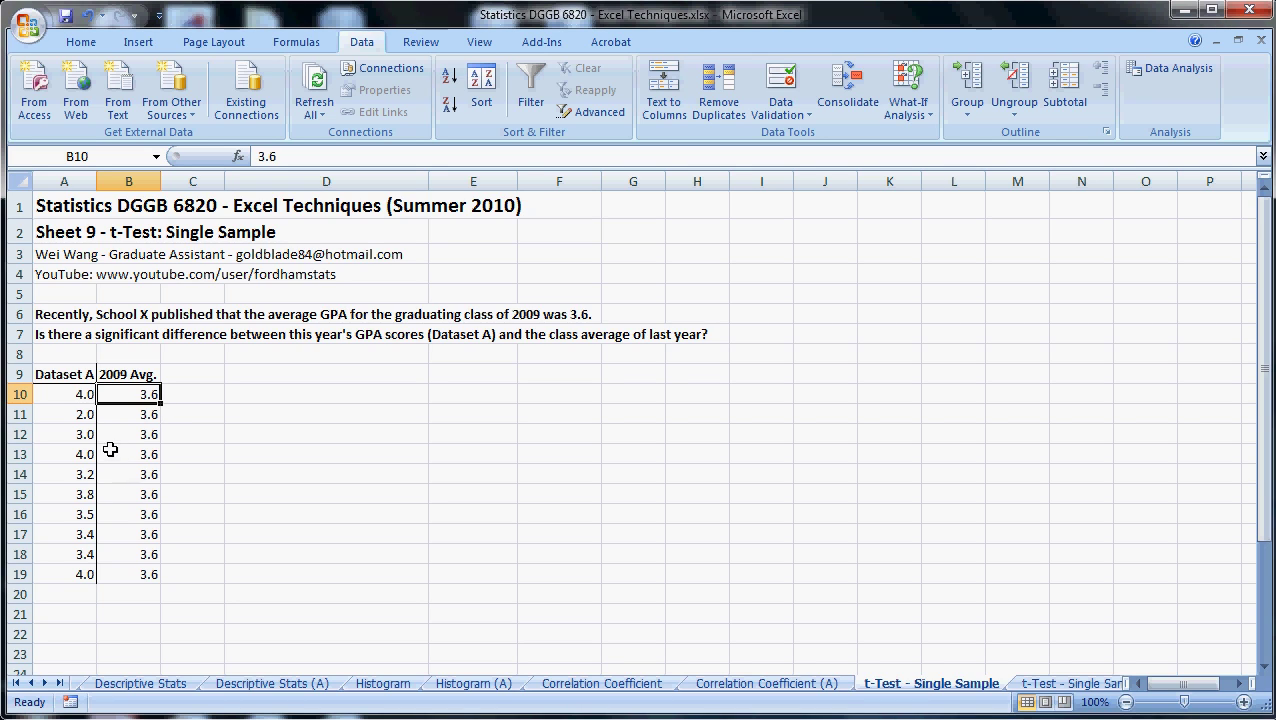
- Re-mark both columns with their headers, then pick t-Test: Two-Sample Assuming Unequal Variances from Data Analysis
{"action": "left_click_drag", "start_coordinate": [79, 396], "coordinate": [68, 568]}
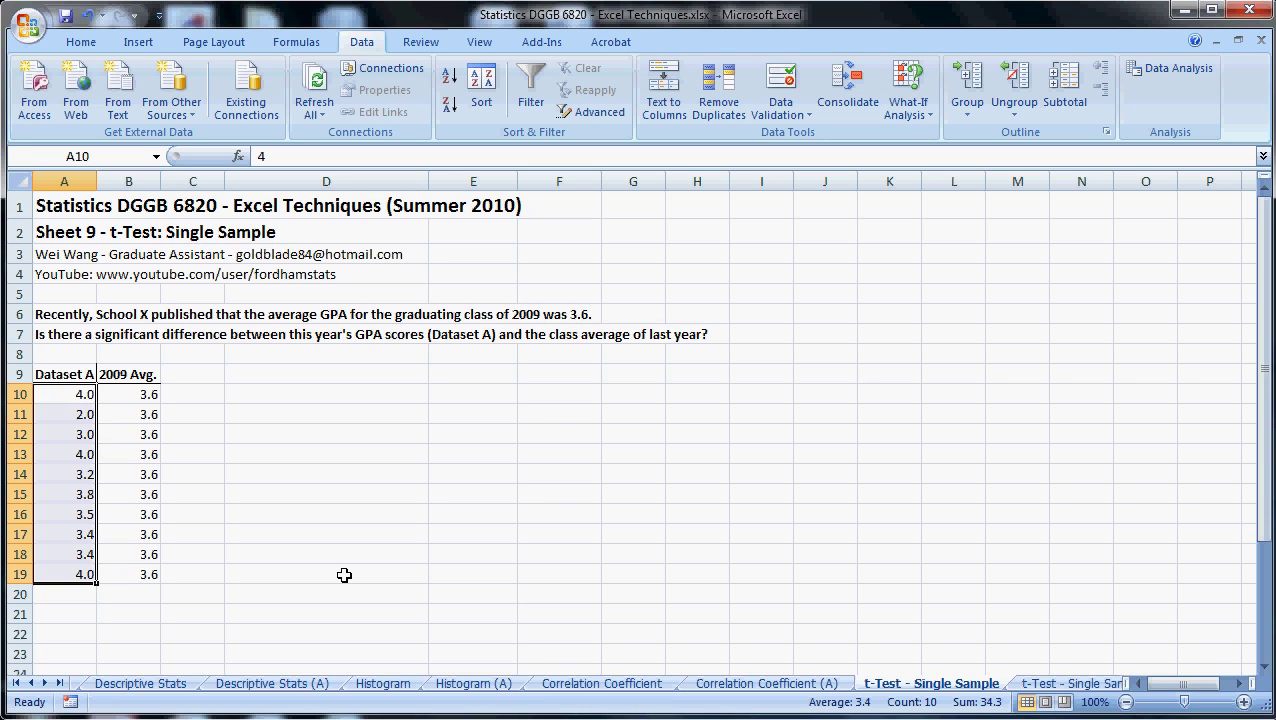
{"action": "left_click_drag", "start_coordinate": [78, 374], "coordinate": [78, 577]}
{"action": "left_click", "coordinate": [143, 395]}
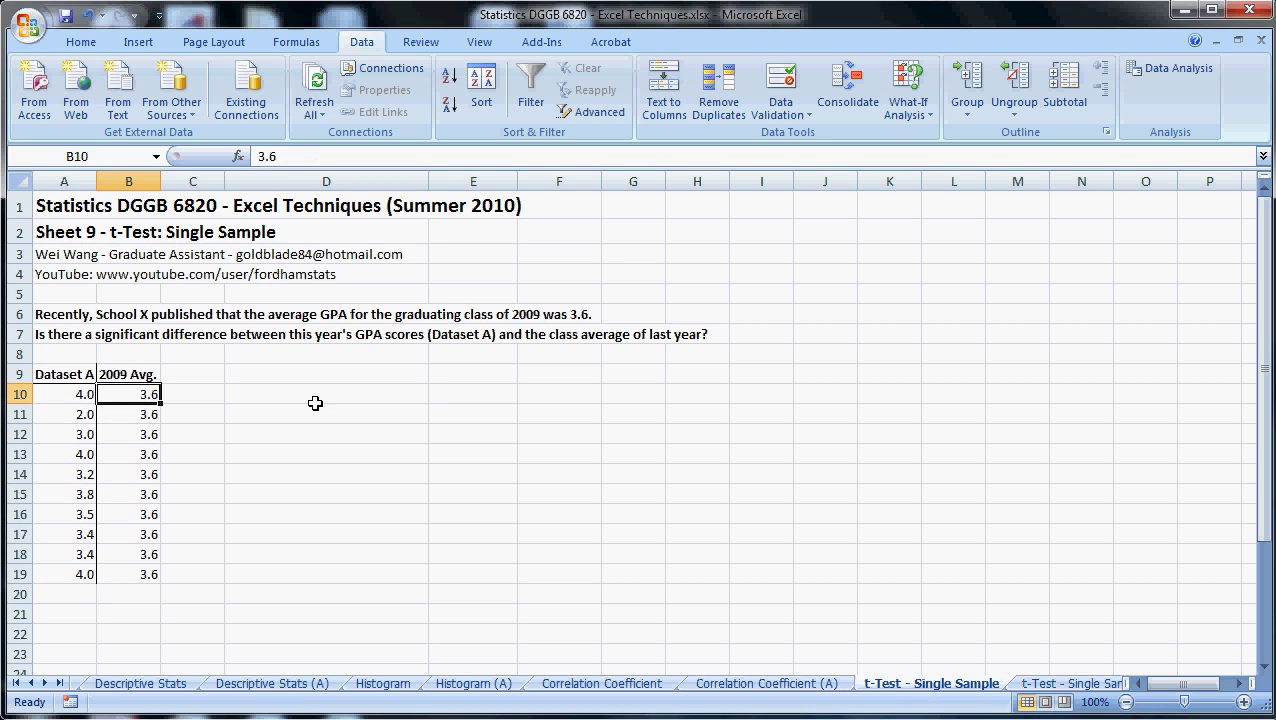
{"action": "left_click_drag", "start_coordinate": [52, 375], "coordinate": [51, 570]}
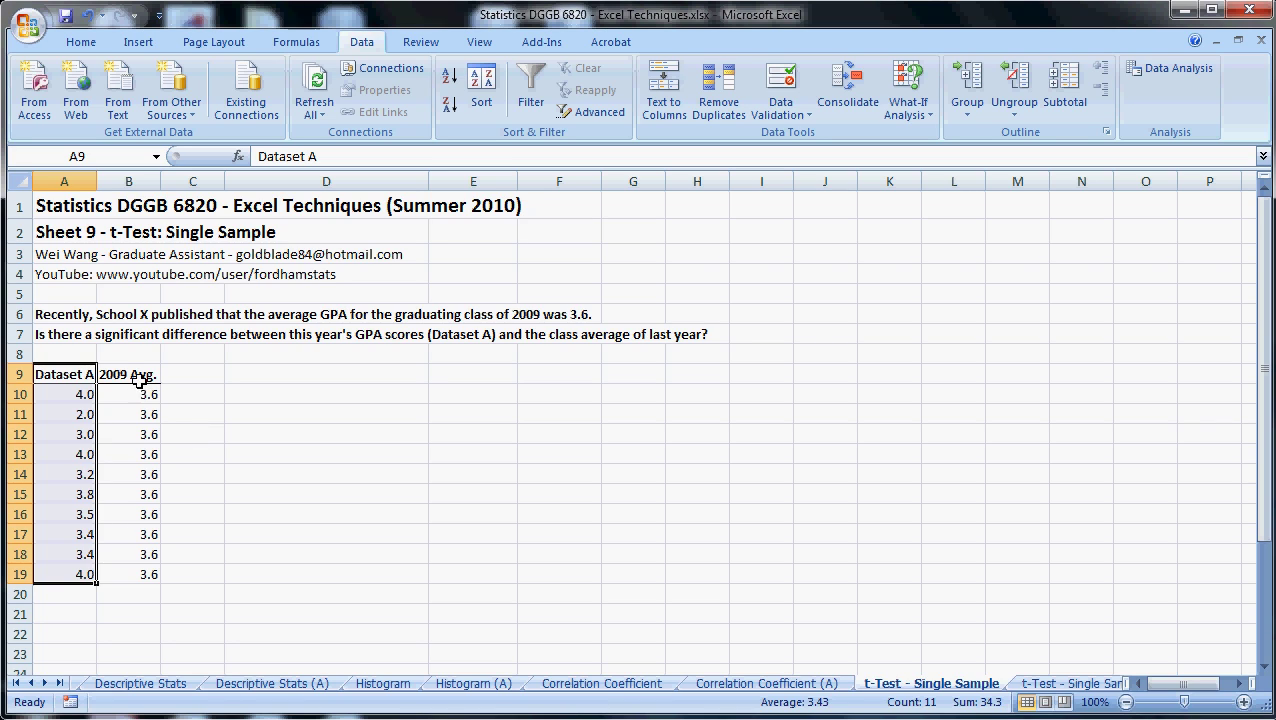
{"action": "left_click_drag", "start_coordinate": [140, 377], "coordinate": [150, 572]}
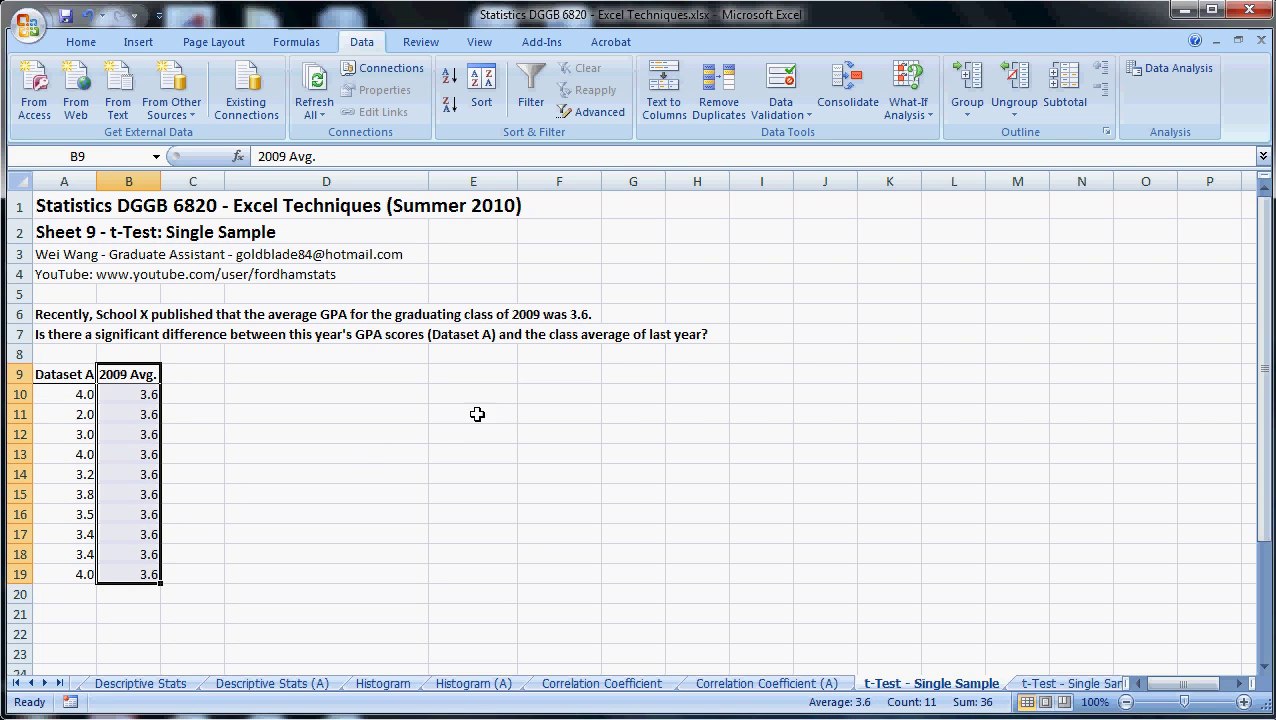
{"action": "left_click", "coordinate": [689, 410]}
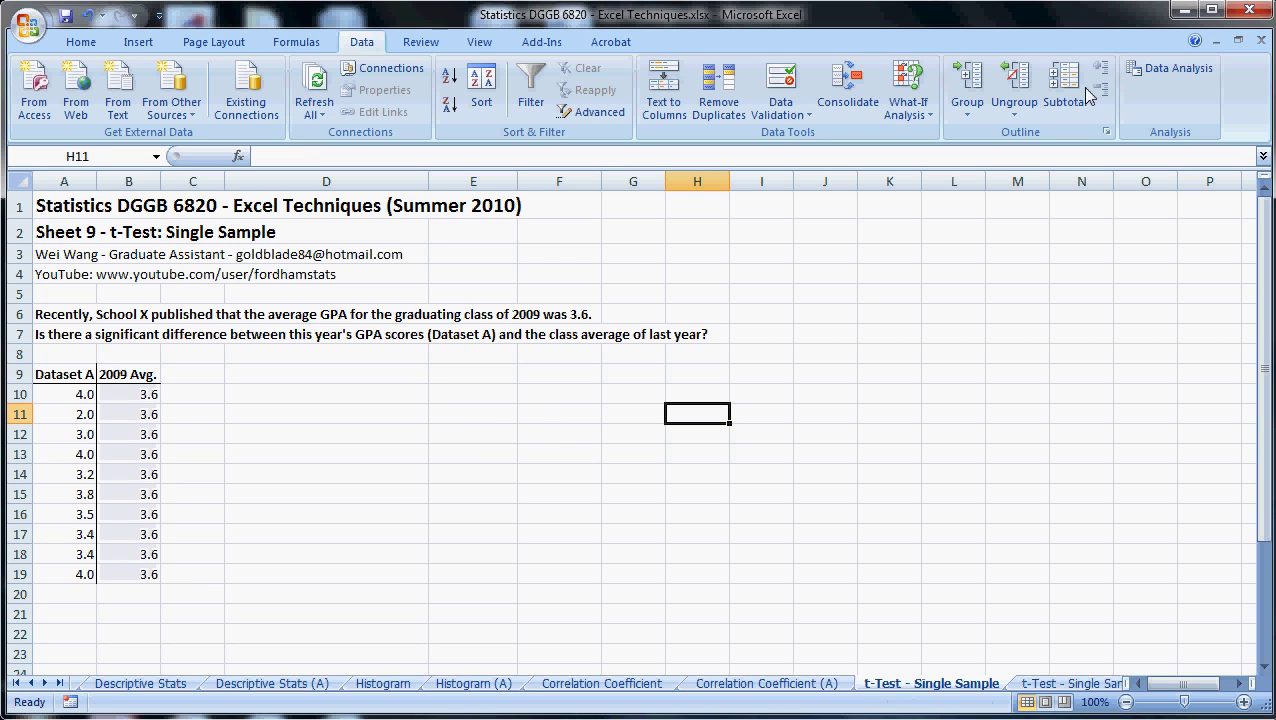
{"action": "left_click", "coordinate": [1191, 72]}
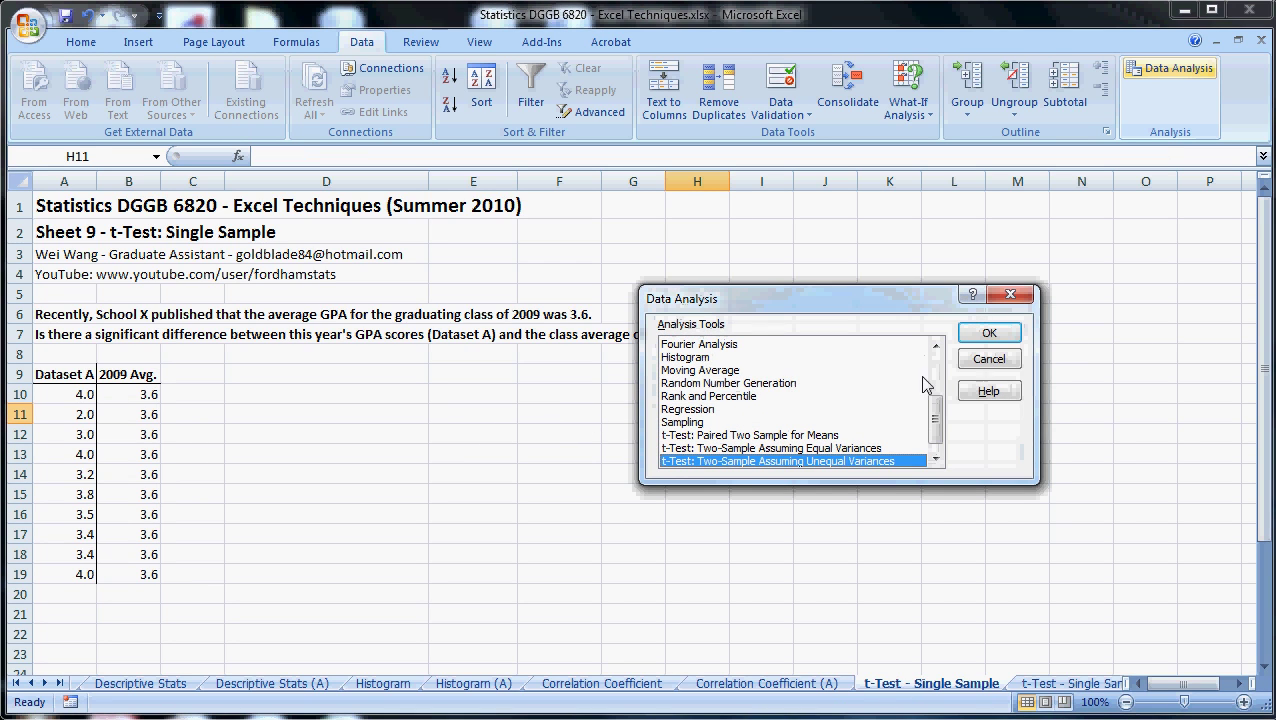
{"action": "scroll", "coordinate": [868, 386], "scroll_direction": "down", "scroll_amount": 1}
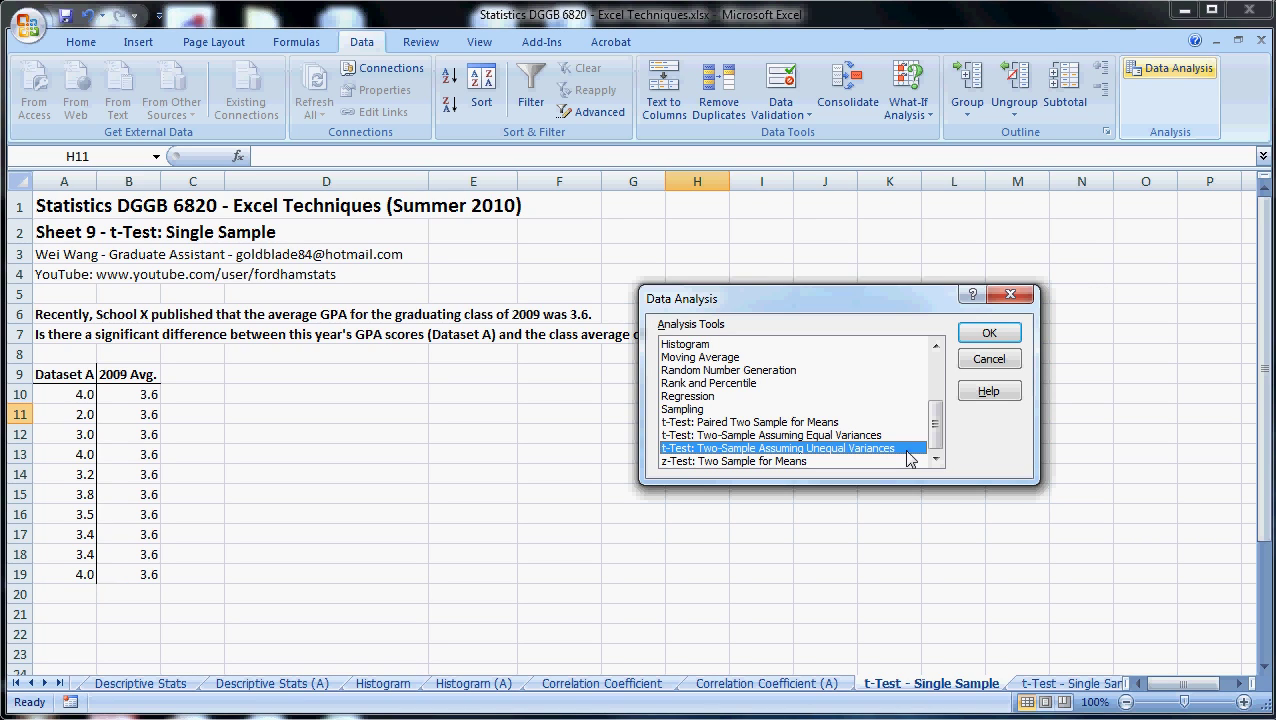
- Run the unequal-variances t-Test on A9:A19 and B9:B19 with labels, alpha 0.05, output at D9
{"action": "left_click", "coordinate": [989, 333]}
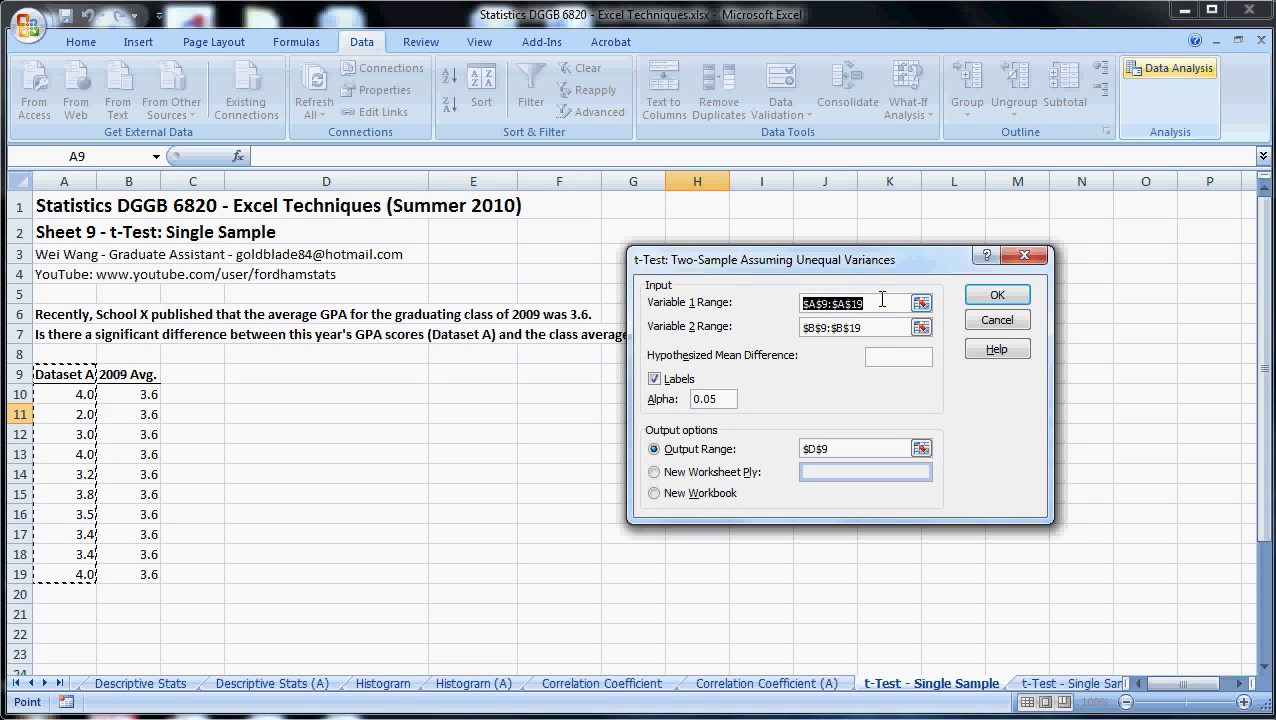
{"action": "left_click_drag", "start_coordinate": [60, 374], "coordinate": [51, 572]}
{"action": "key", "text": "Tab"}
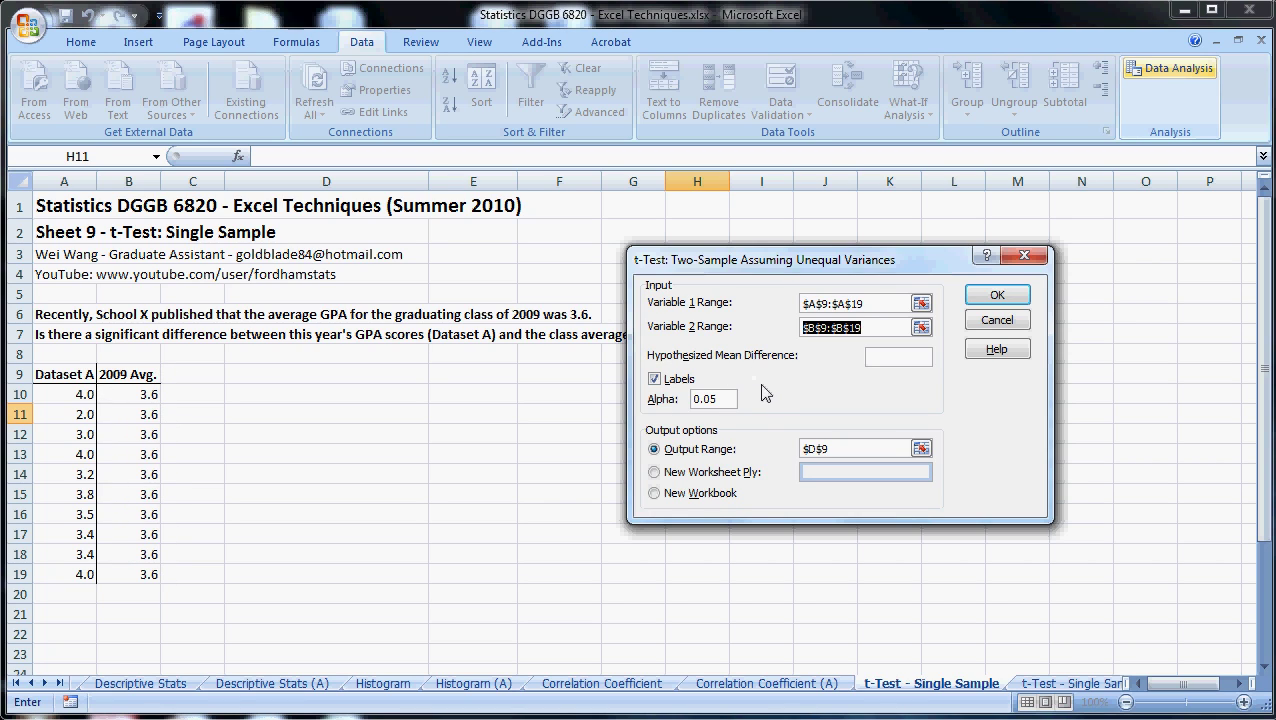
{"action": "left_click_drag", "start_coordinate": [733, 398], "coordinate": [689, 399]}
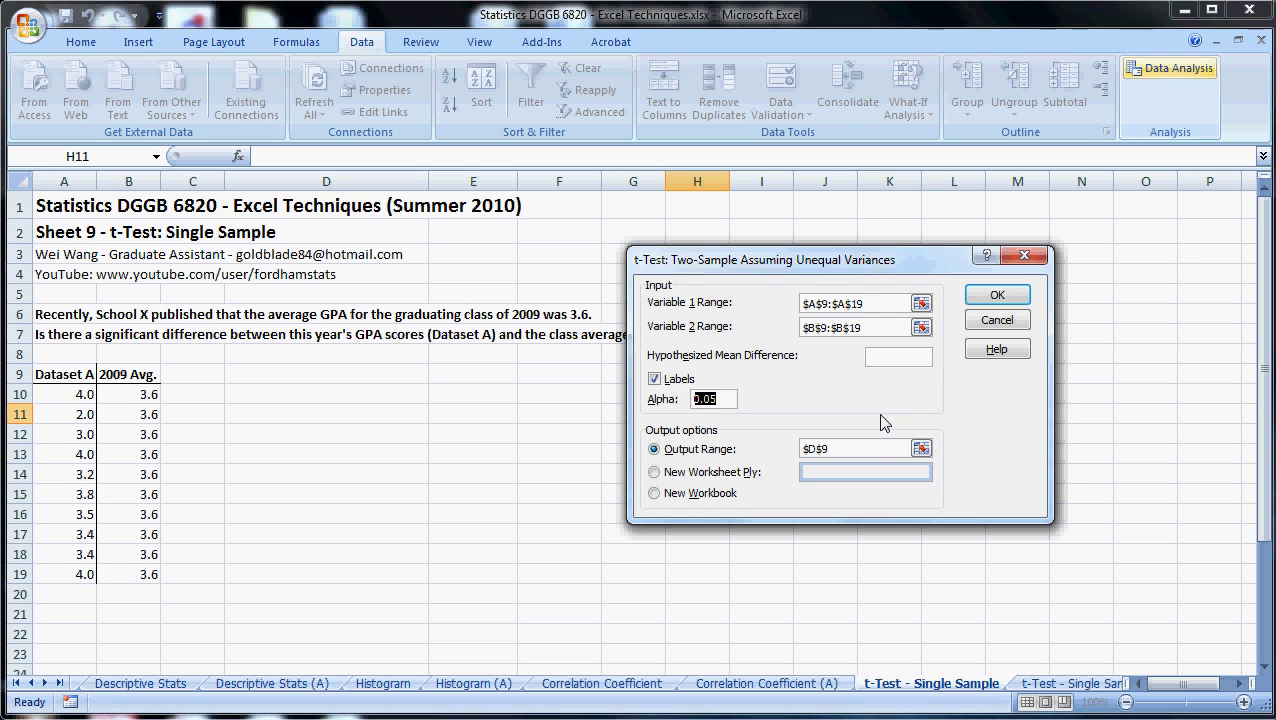
{"action": "left_click", "coordinate": [877, 448]}
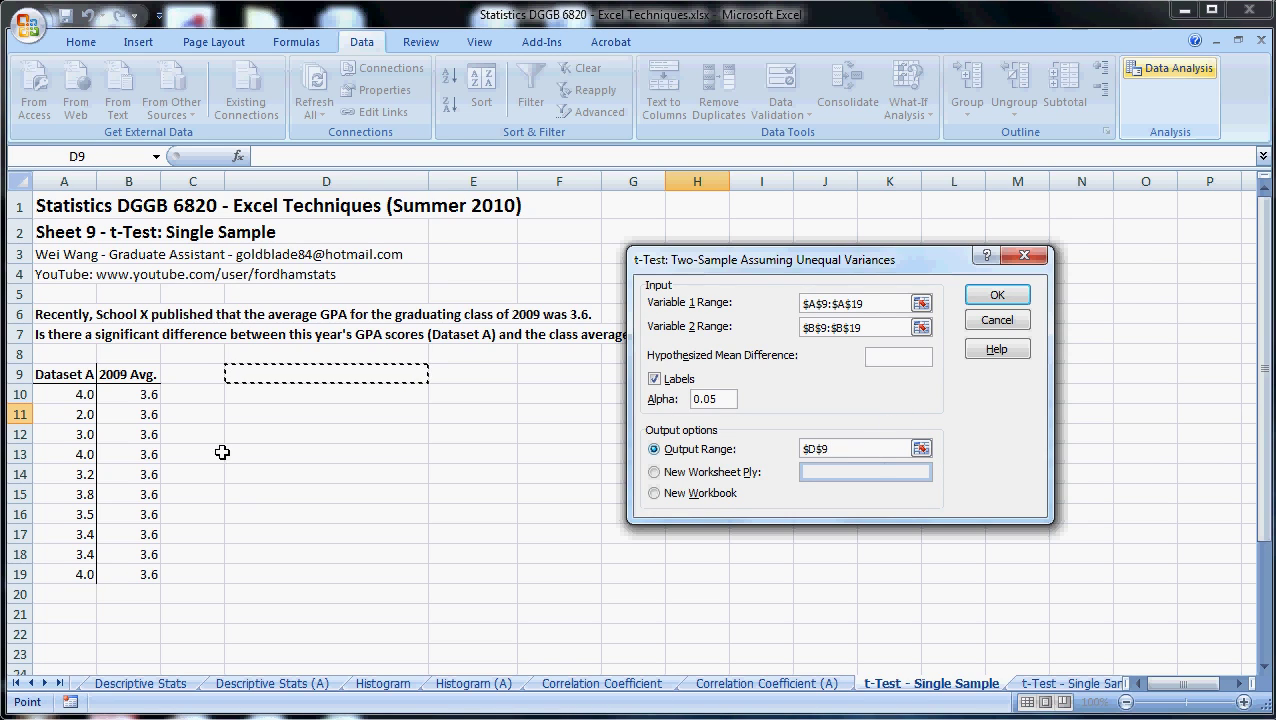
{"action": "left_click", "coordinate": [997, 296]}
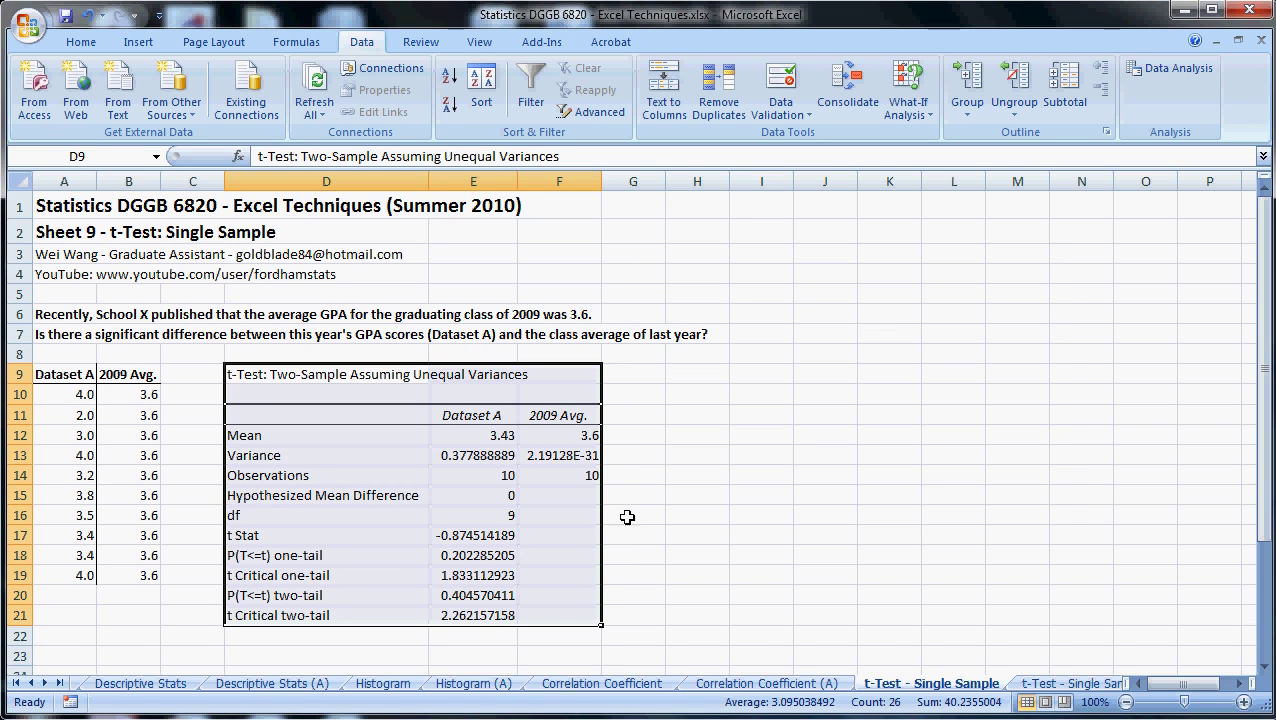
{"action": "left_click_drag", "start_coordinate": [273, 433], "coordinate": [569, 507]}
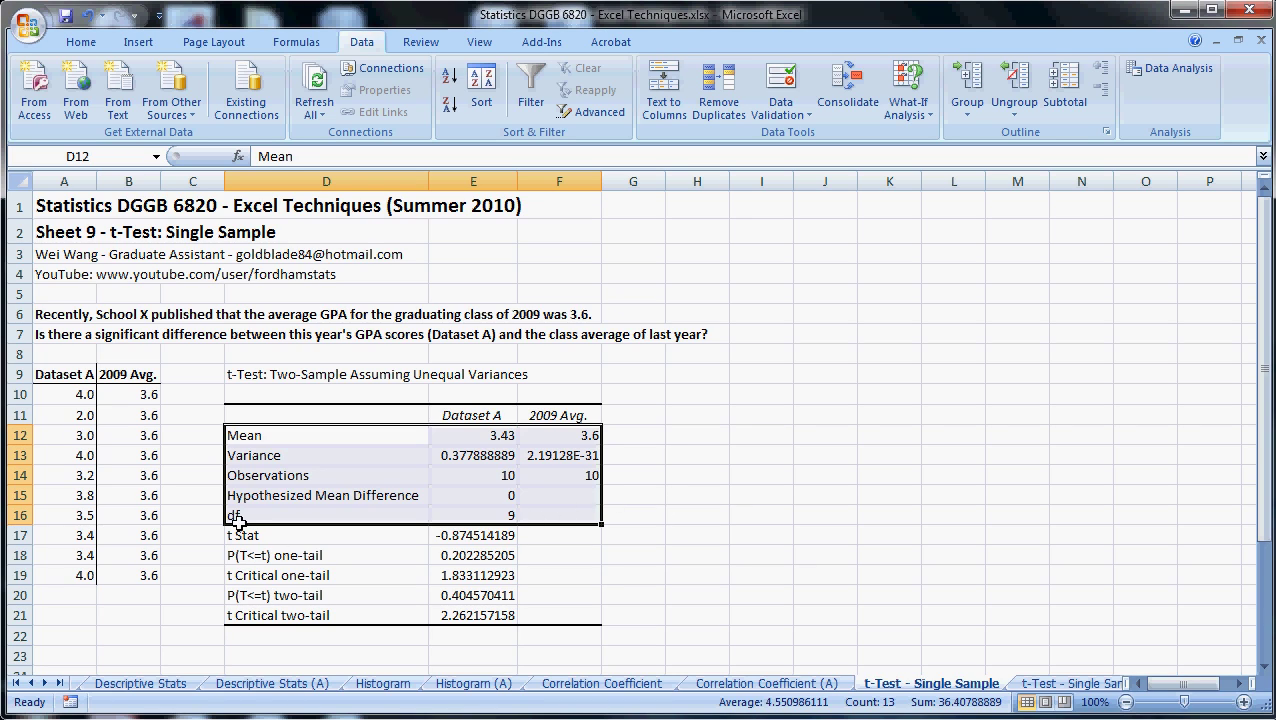
{"action": "left_click_drag", "start_coordinate": [243, 533], "coordinate": [565, 615]}
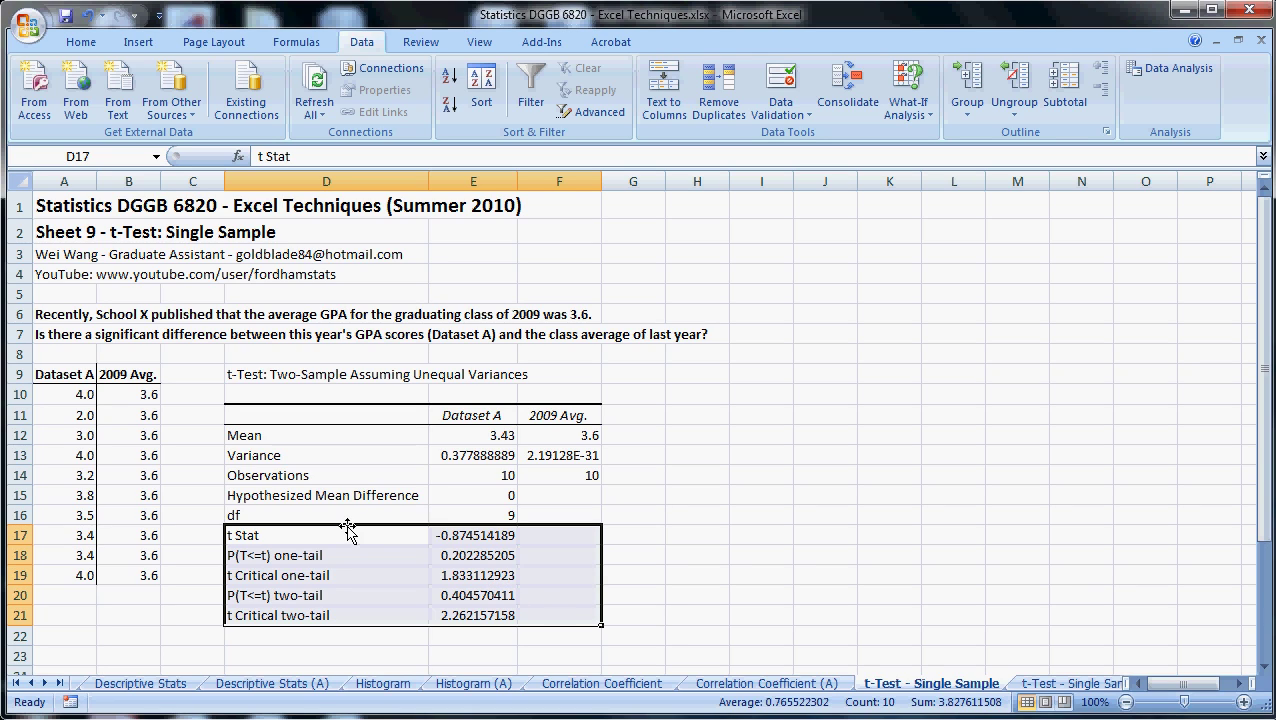
{"action": "left_click_drag", "start_coordinate": [345, 531], "coordinate": [478, 537]}
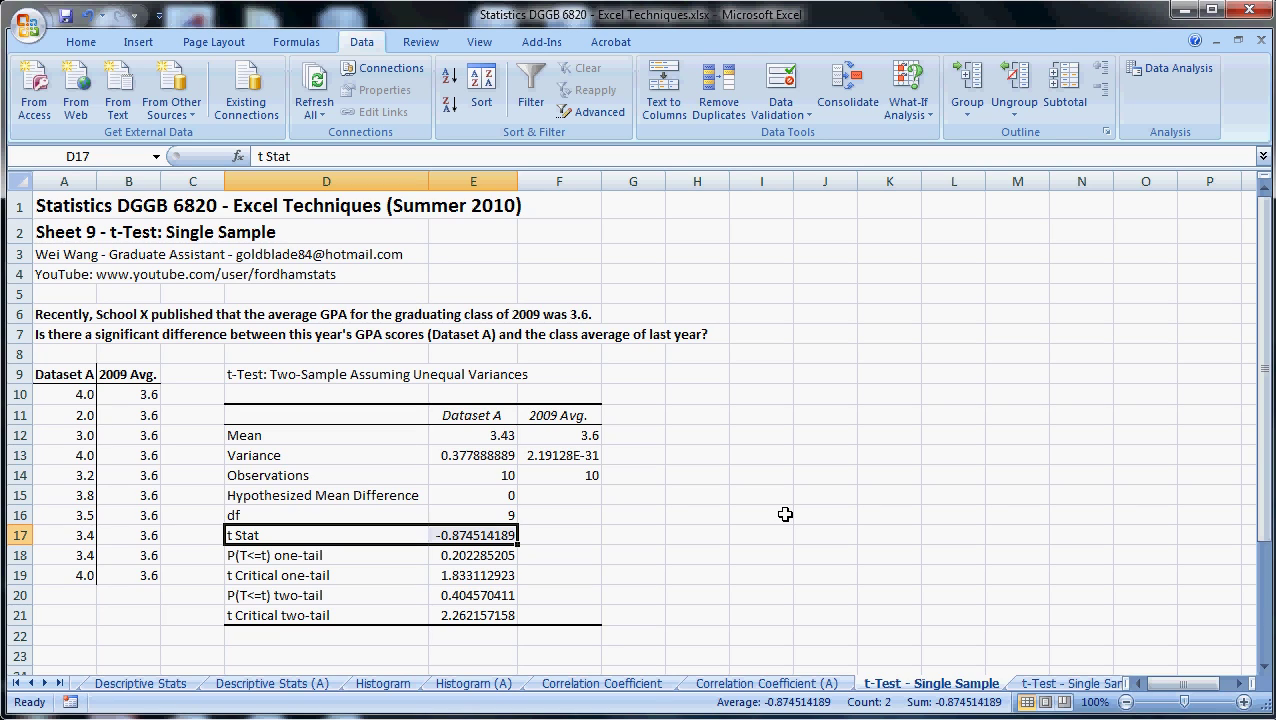
{"action": "left_click", "coordinate": [496, 578]}
{"action": "left_click_drag", "start_coordinate": [496, 578], "coordinate": [448, 575]}
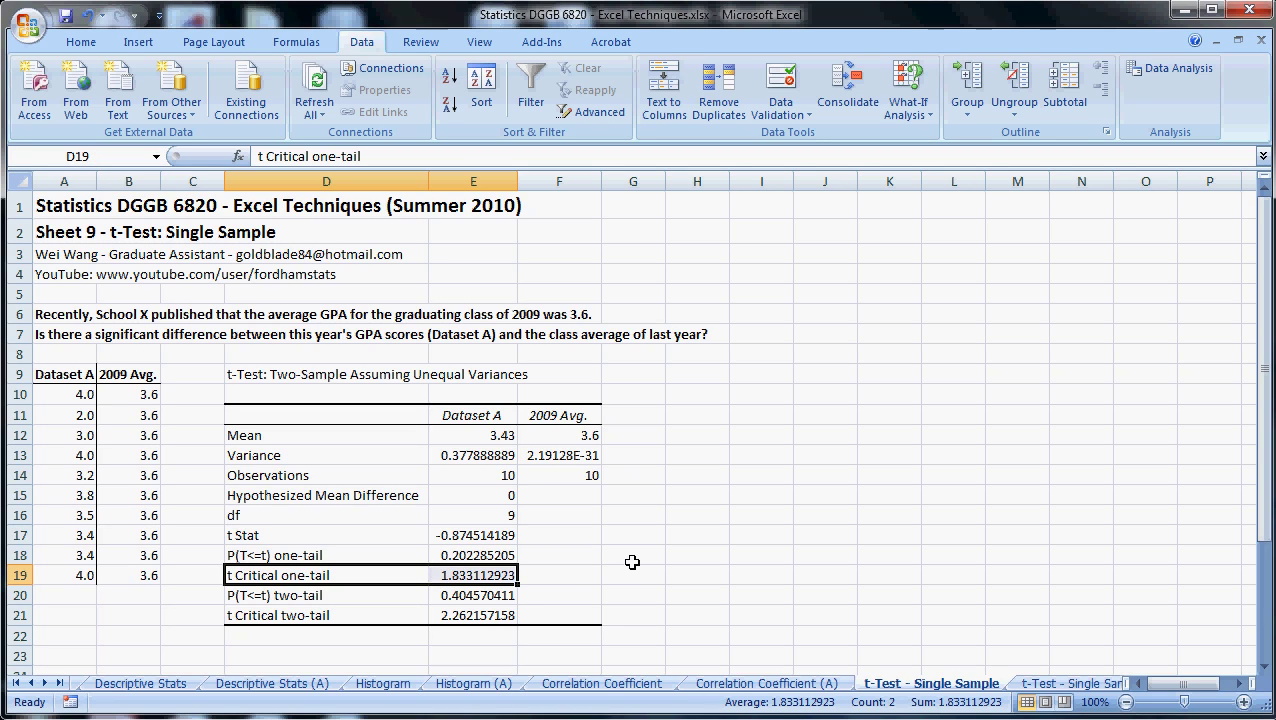
{"action": "left_click_drag", "start_coordinate": [384, 617], "coordinate": [466, 613]}
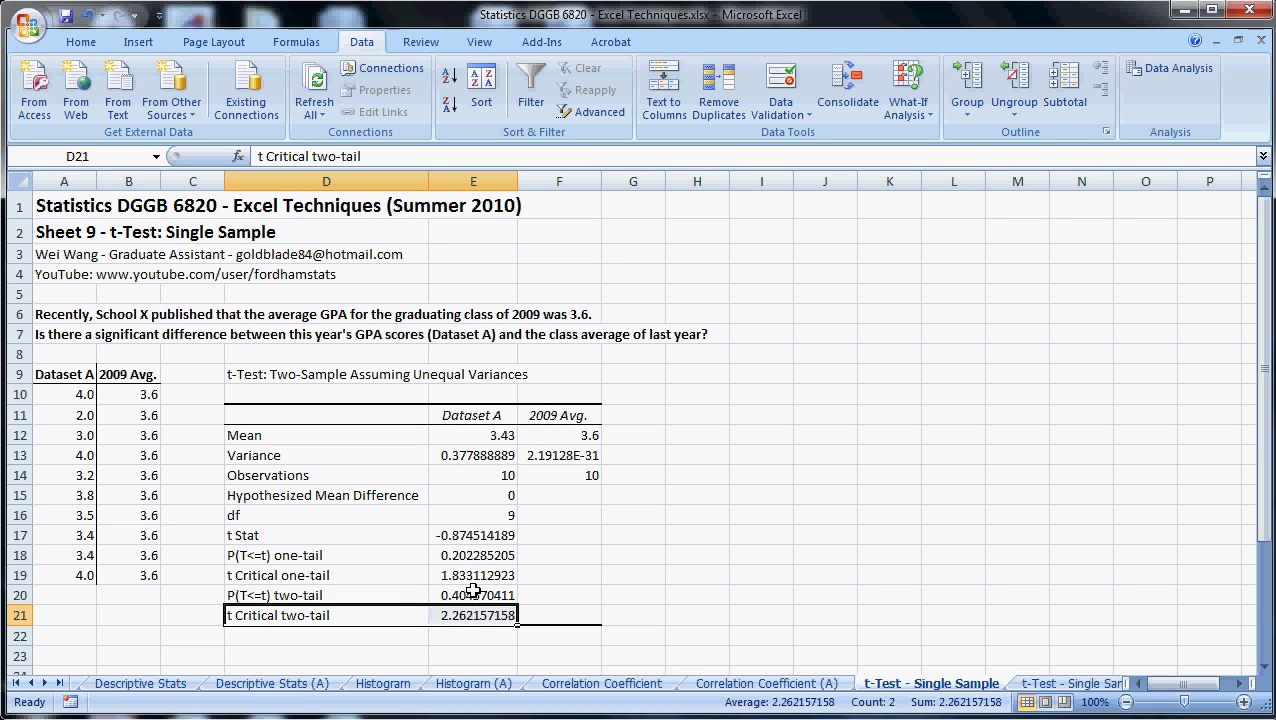
{"action": "left_click", "coordinate": [466, 545]}
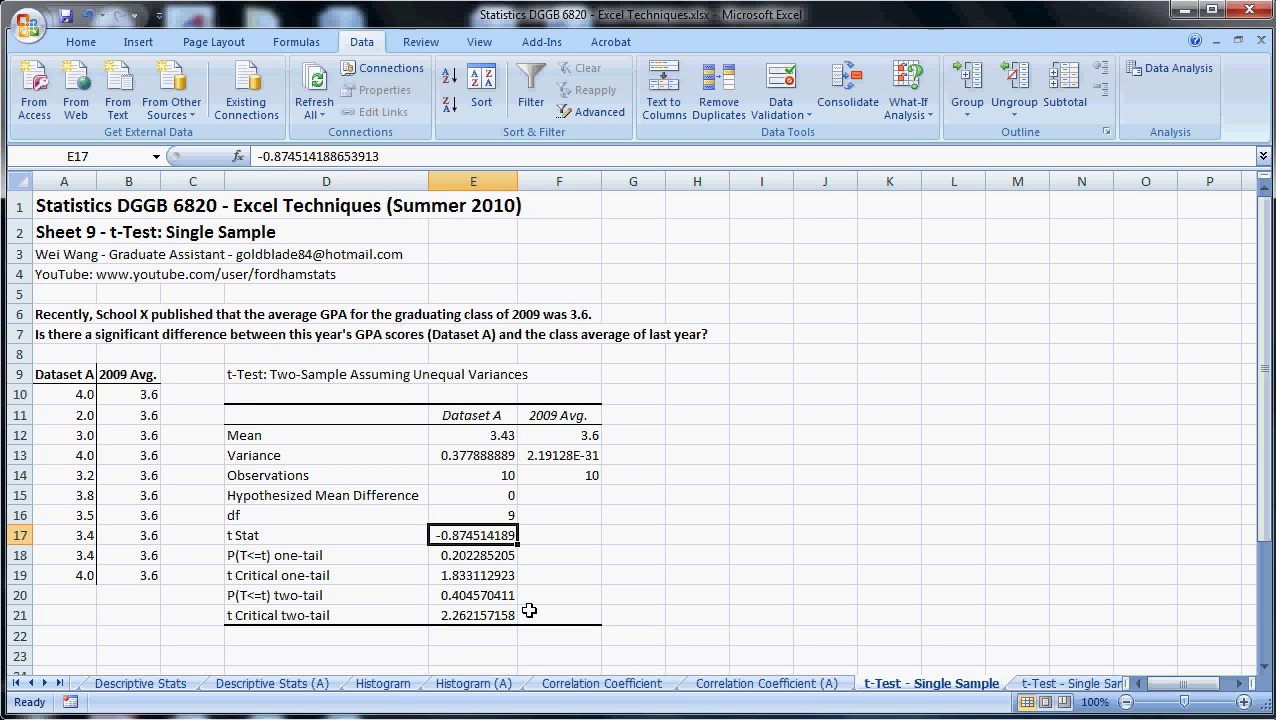
{"action": "left_click_drag", "start_coordinate": [390, 620], "coordinate": [513, 618]}
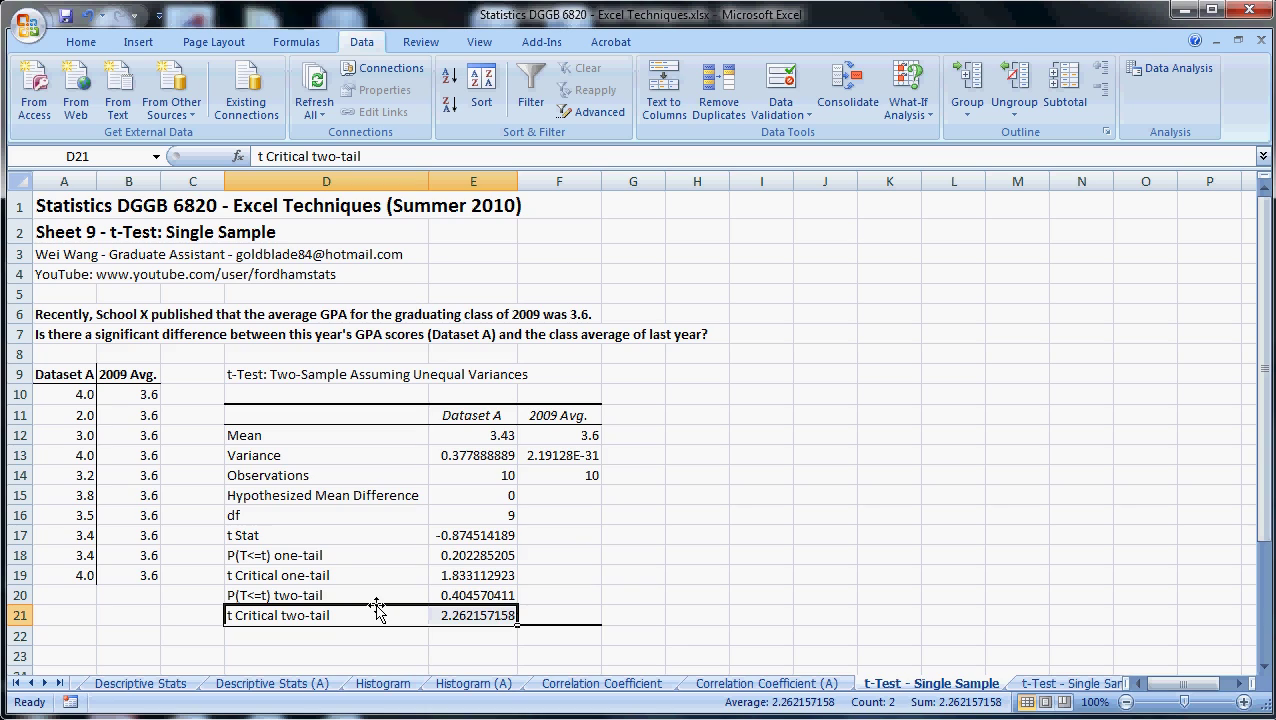
{"action": "left_click_drag", "start_coordinate": [368, 539], "coordinate": [503, 535]}
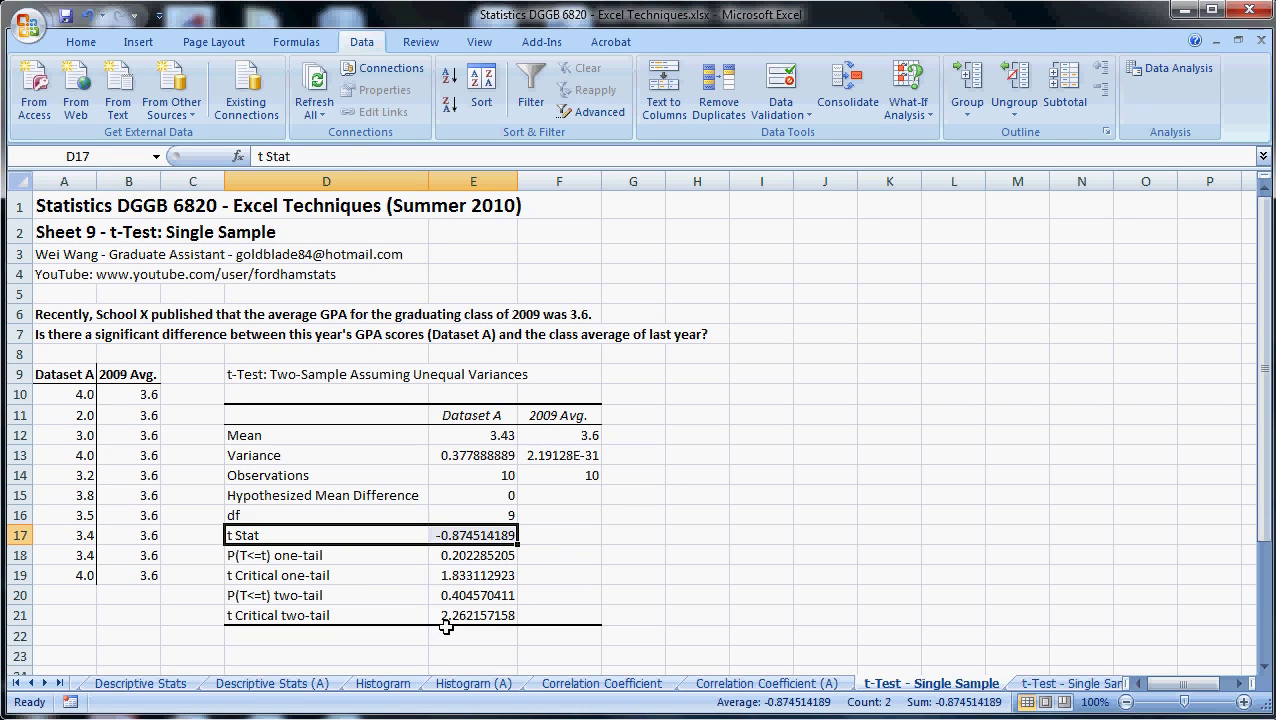
{"action": "left_click_drag", "start_coordinate": [388, 618], "coordinate": [458, 617]}
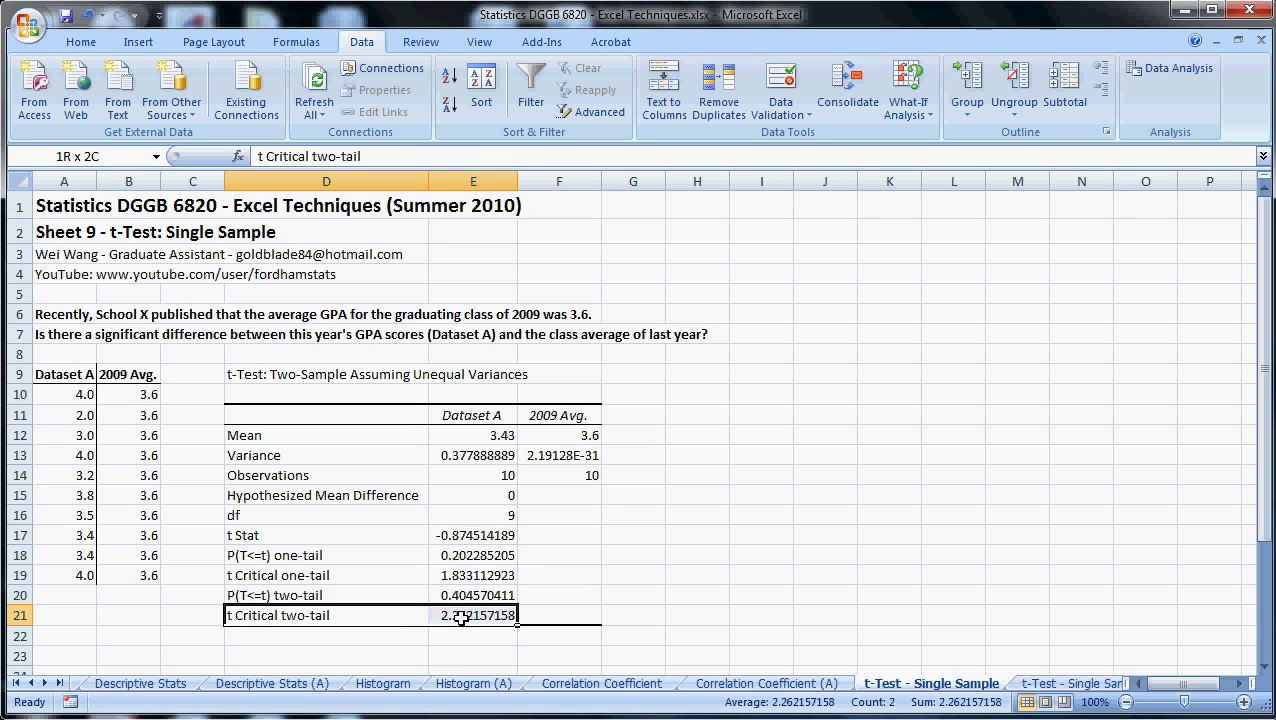
{"action": "left_click", "coordinate": [416, 554]}
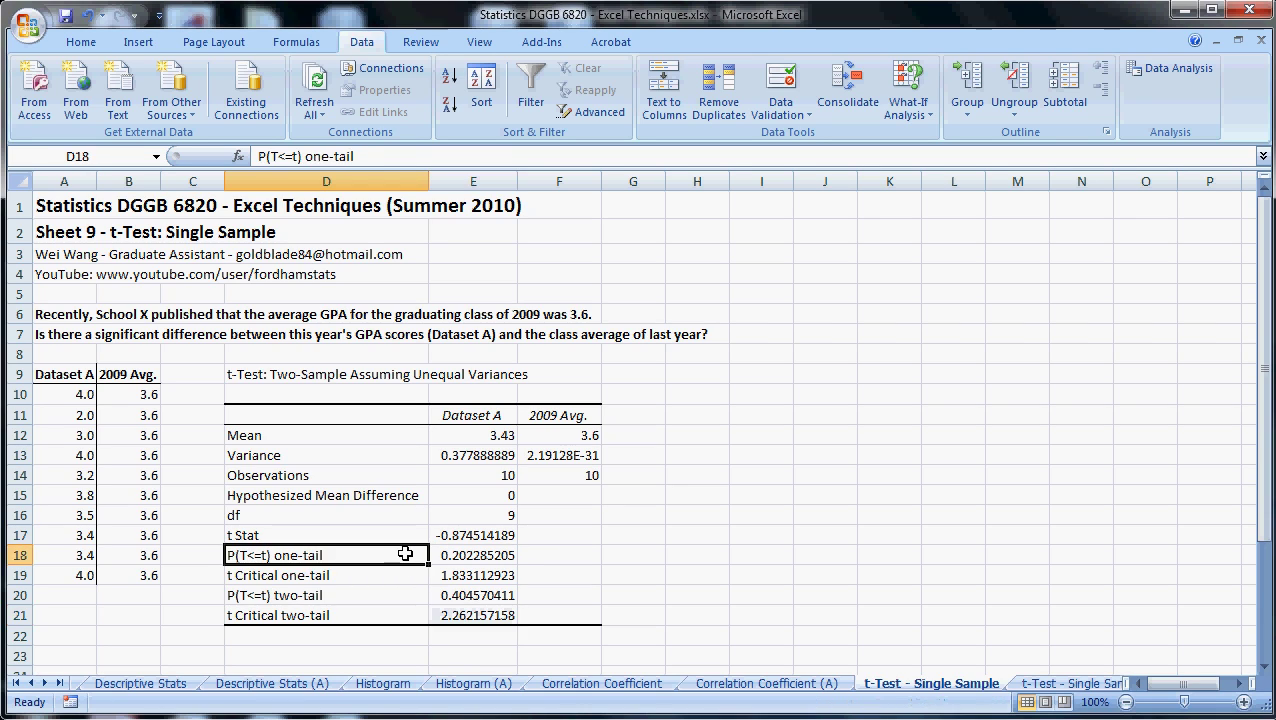
{"action": "left_click_drag", "start_coordinate": [416, 554], "coordinate": [460, 556]}
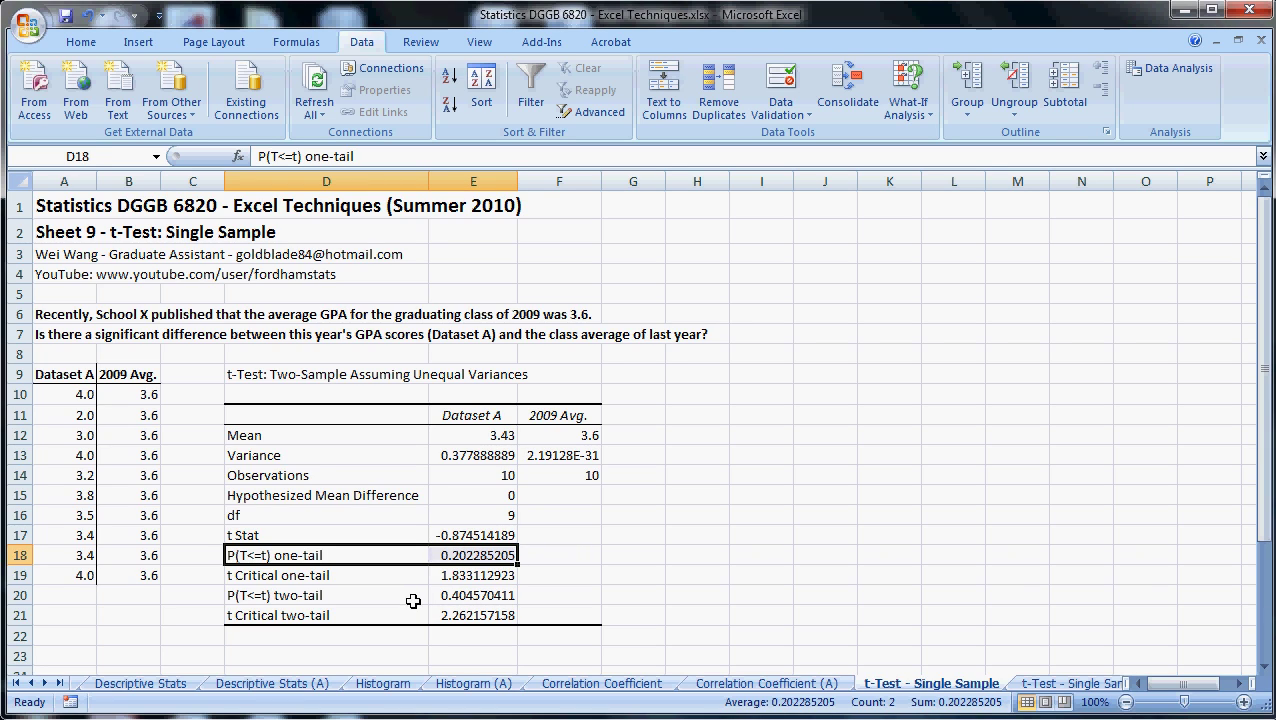
{"action": "left_click_drag", "start_coordinate": [407, 597], "coordinate": [464, 595]}
{"action": "left_click", "coordinate": [465, 594]}
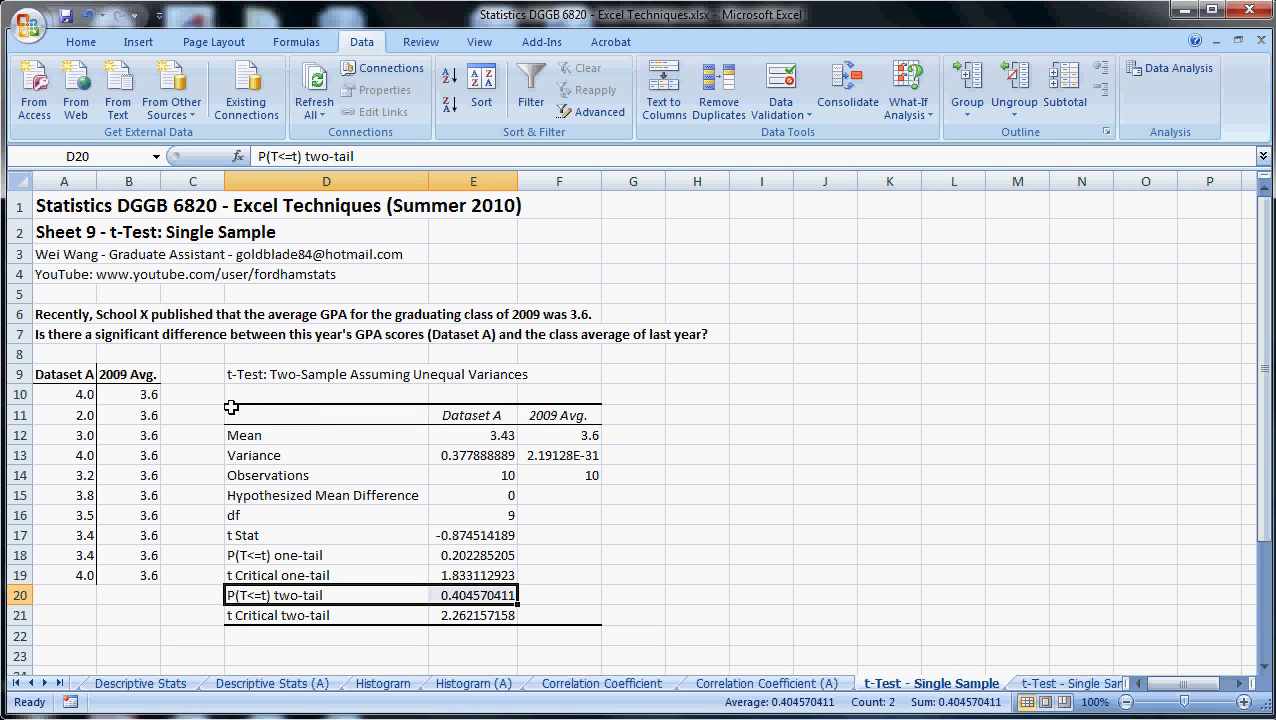
{"action": "left_click_drag", "start_coordinate": [80, 376], "coordinate": [86, 574]}
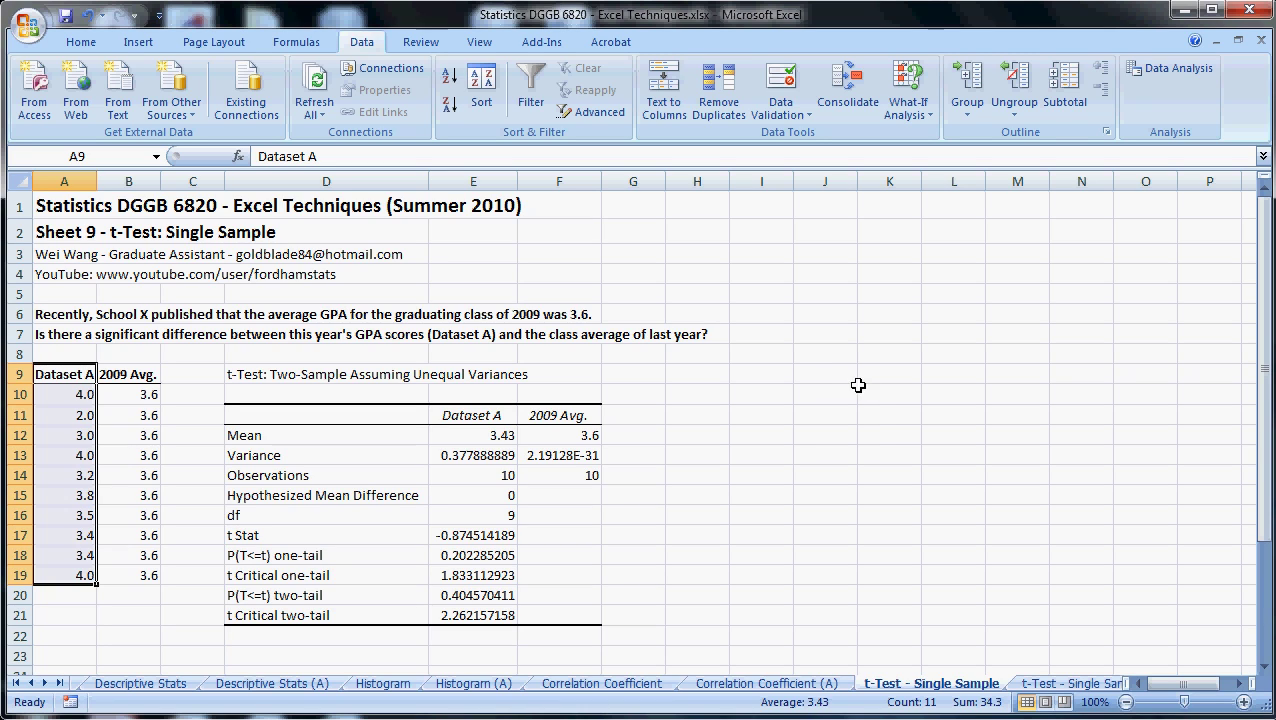
{"action": "left_click", "coordinate": [682, 379]}
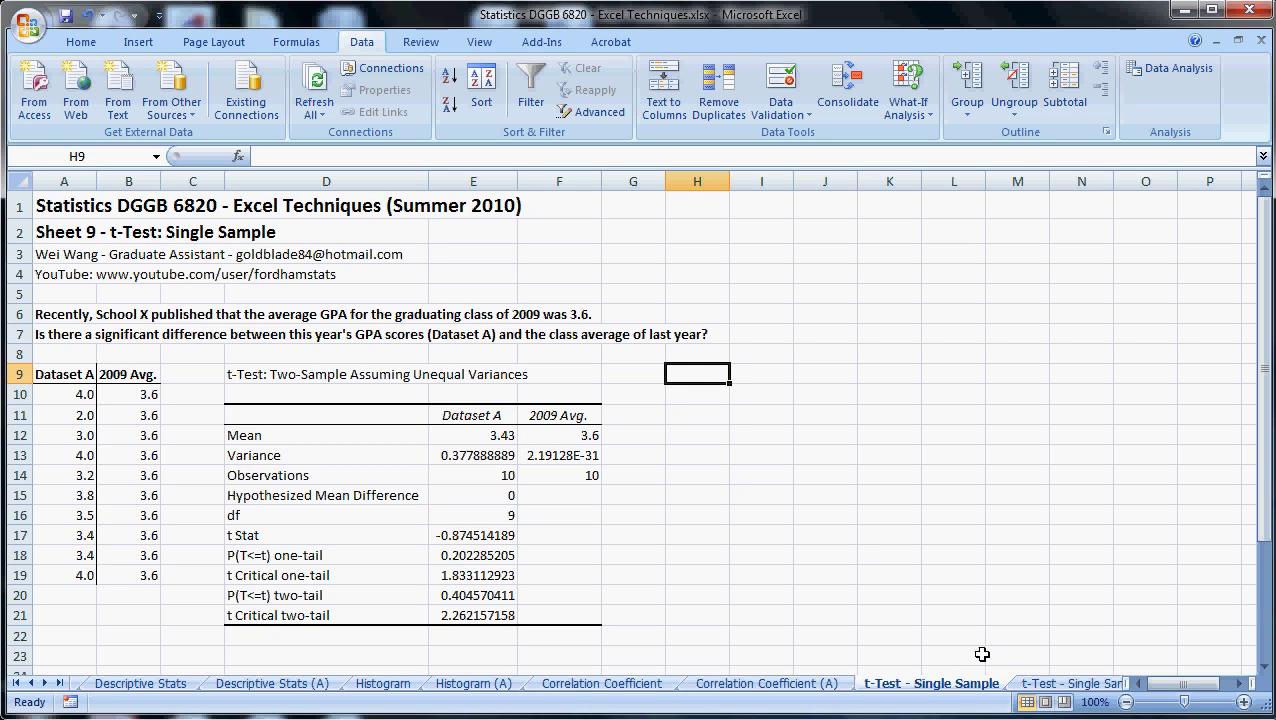
- Go to the t-Test - Single Sample (A) sheet and read the conclusion in rows 23–25
{"action": "left_click", "coordinate": [1047, 686]}
{"action": "scroll", "coordinate": [942, 537], "scroll_direction": "down", "scroll_amount": 2}
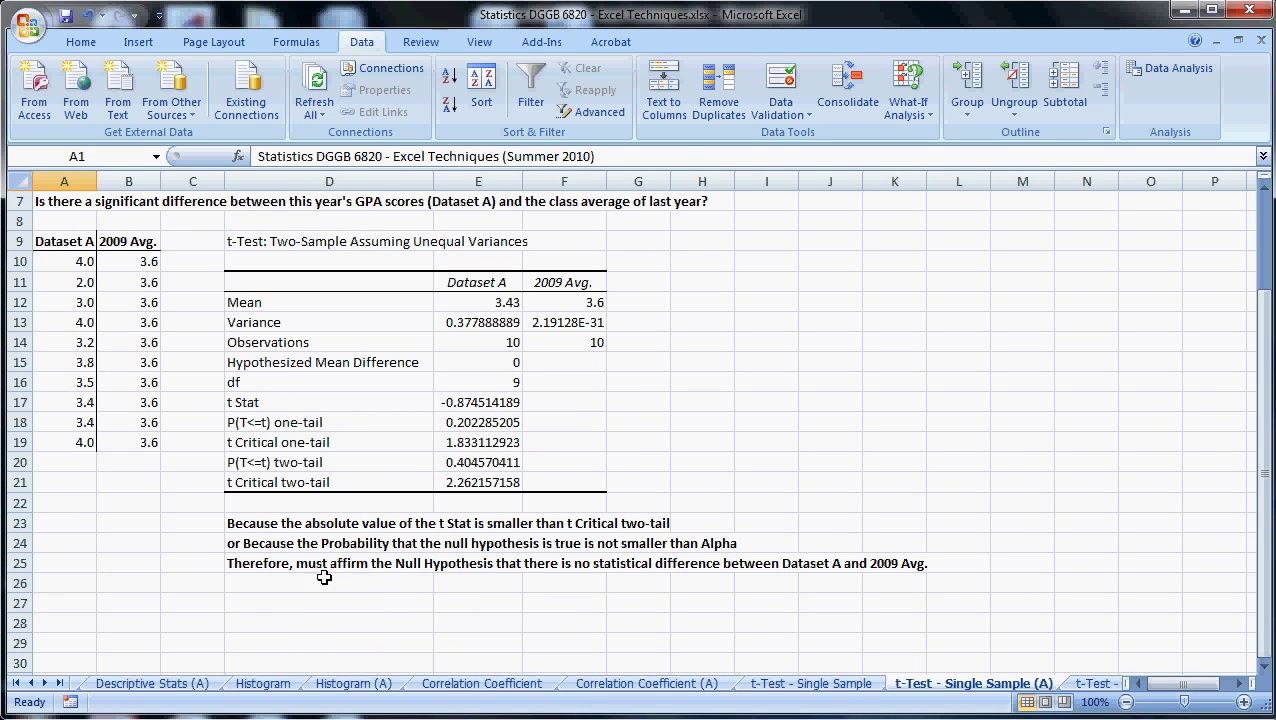
{"action": "left_click", "coordinate": [261, 526]}
{"action": "left_click", "coordinate": [108, 540]}
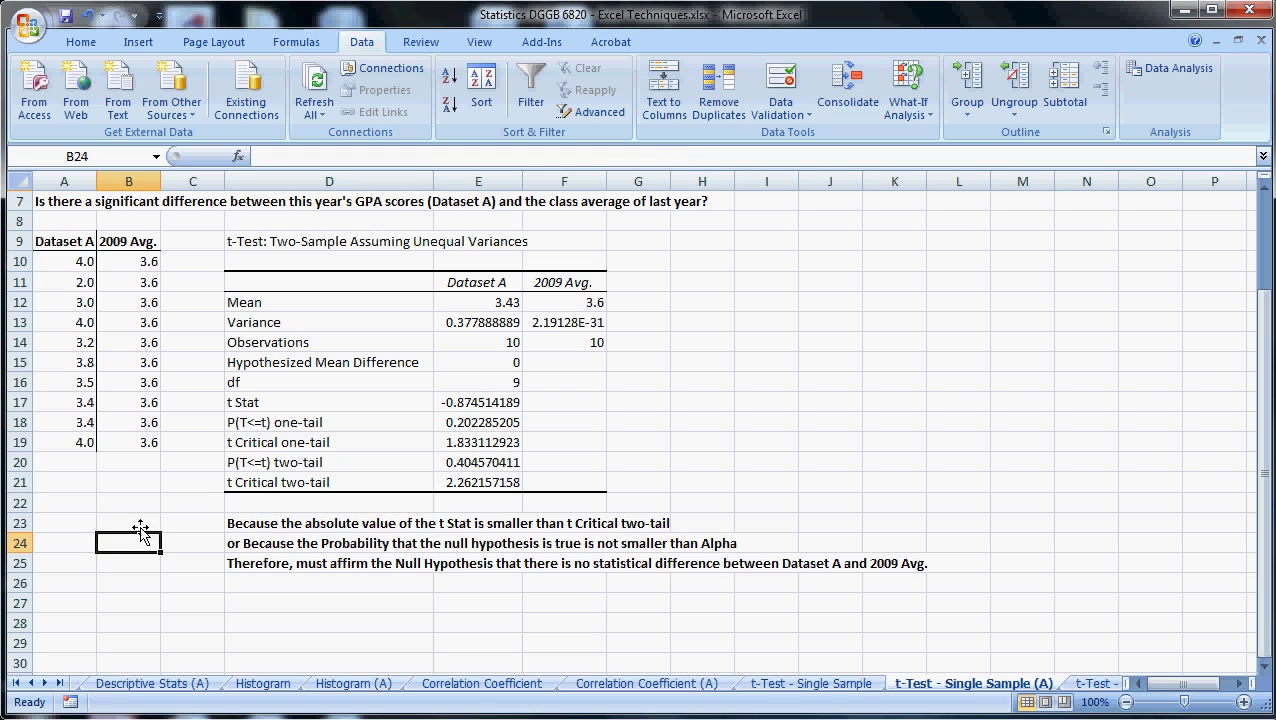
{"action": "left_click", "coordinate": [158, 522]}
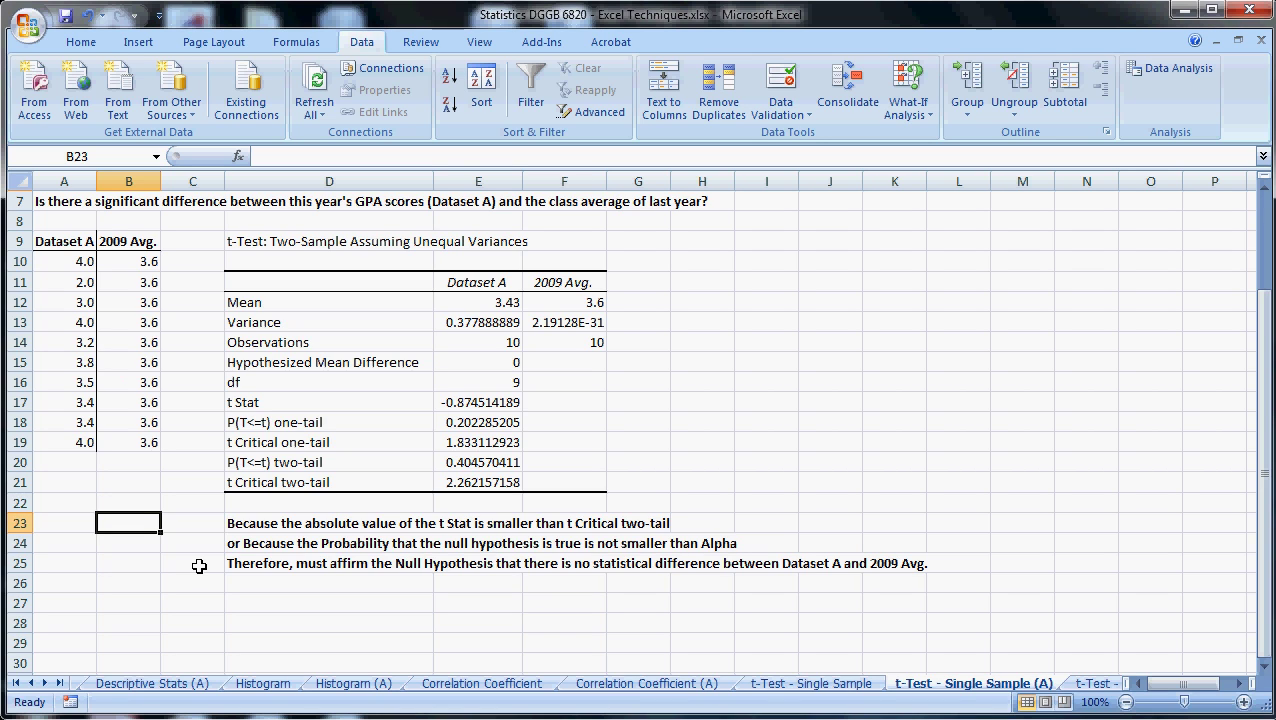
{"action": "left_click", "coordinate": [199, 566]}
- Return to the top of the results table and bring the paired t-test sheet tabs into view
{"action": "scroll", "coordinate": [199, 566], "scroll_direction": "up", "scroll_amount": 2}
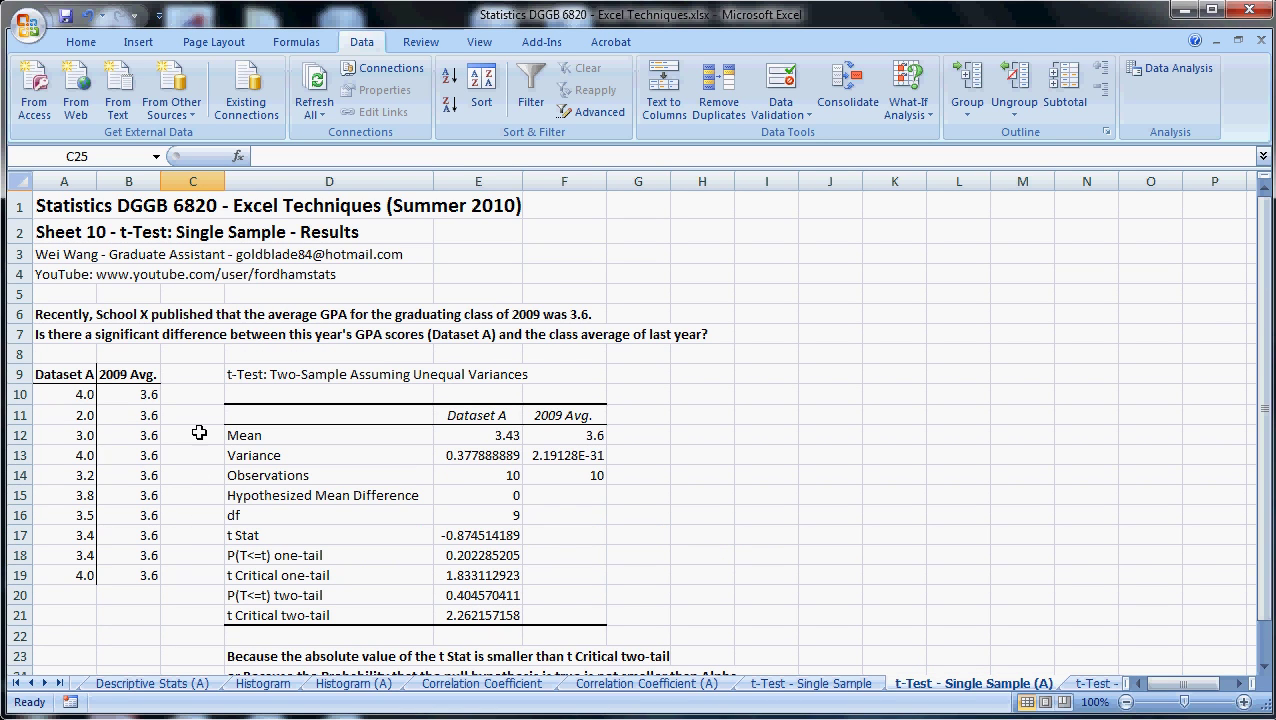
{"action": "left_click", "coordinate": [201, 366]}
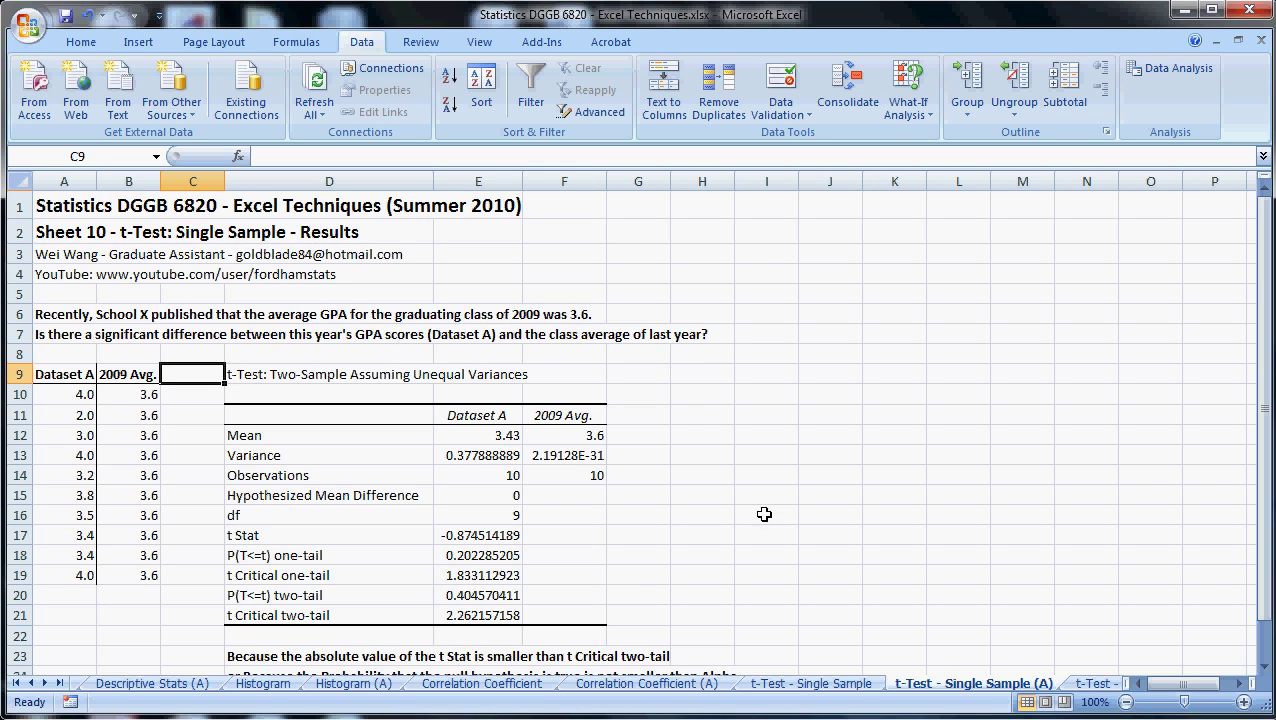
{"action": "left_click", "coordinate": [46, 683]}
{"action": "left_click", "coordinate": [46, 683]}
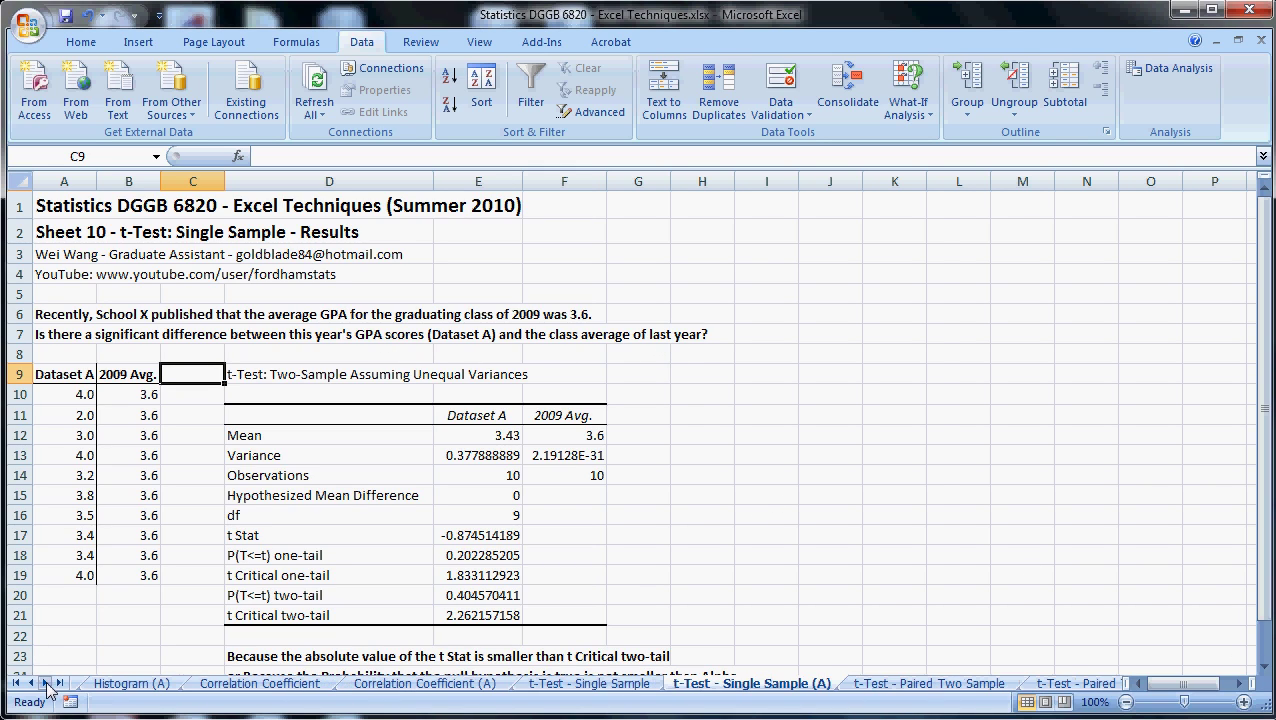